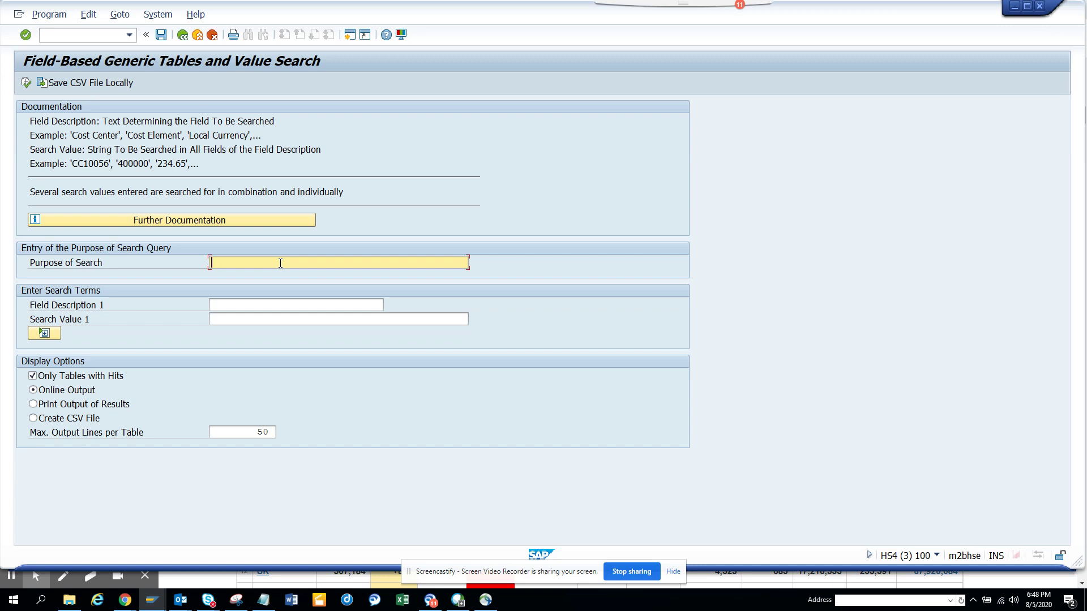
Enter purpose 'test', field description 'Vendor' and search value A000005004 from history
type("test")
left_click(258, 305)
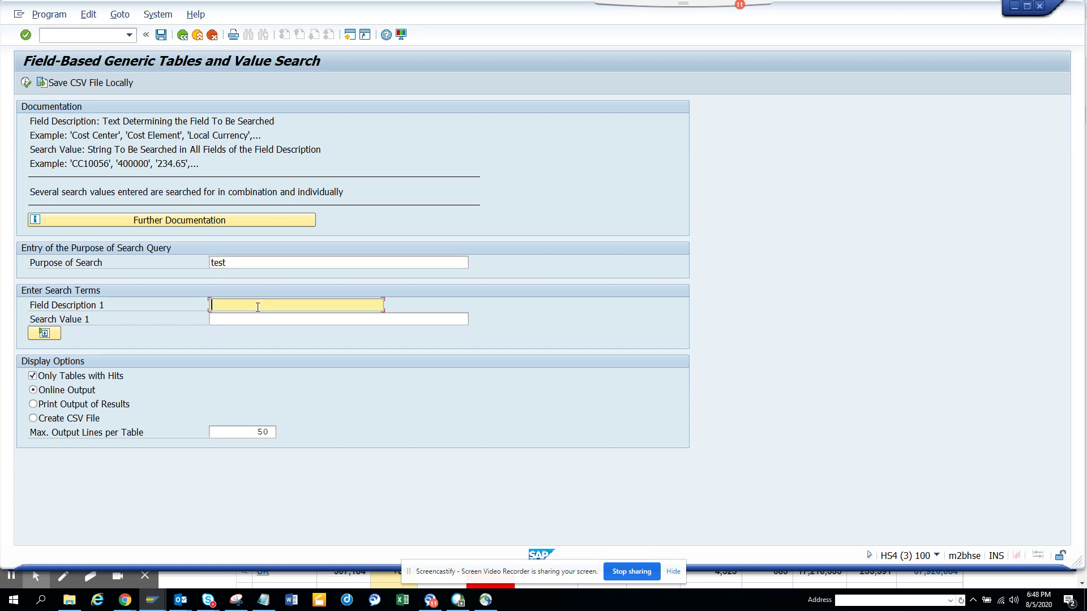
type("Vendor")
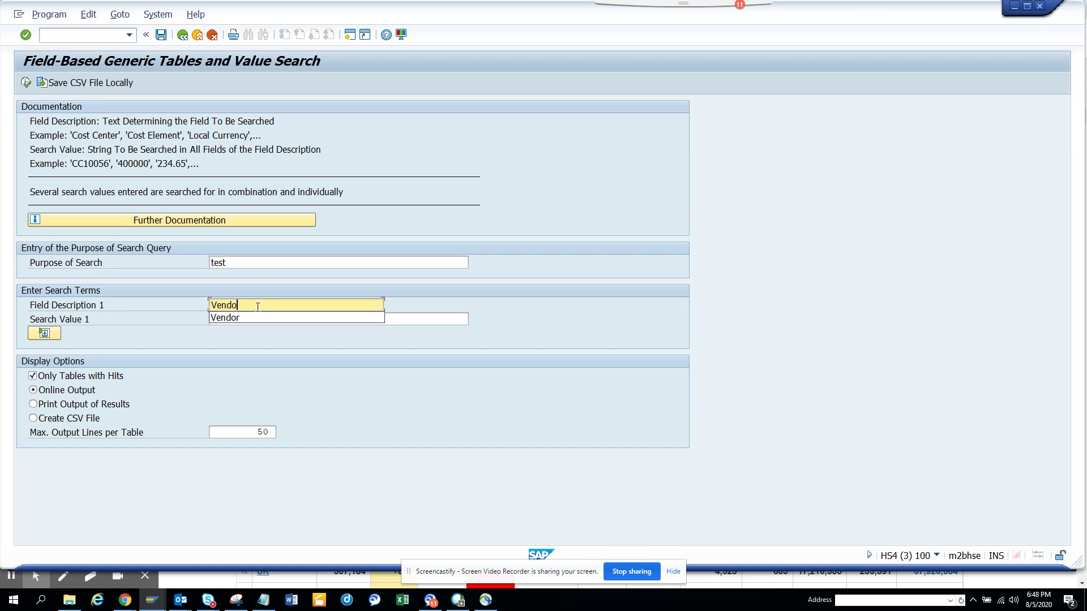
left_click(255, 319)
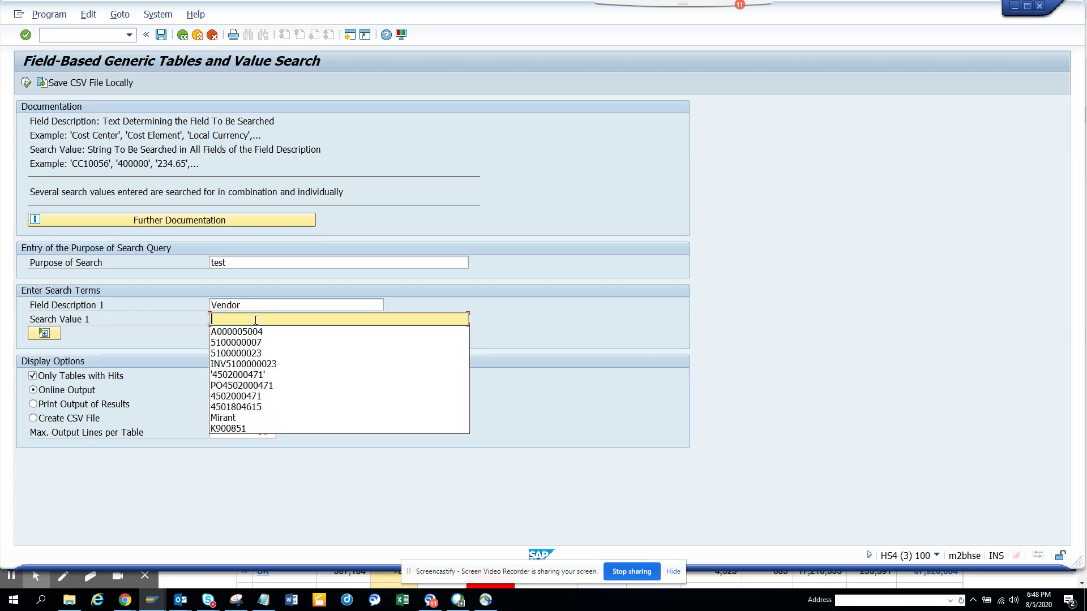
left_click(259, 330)
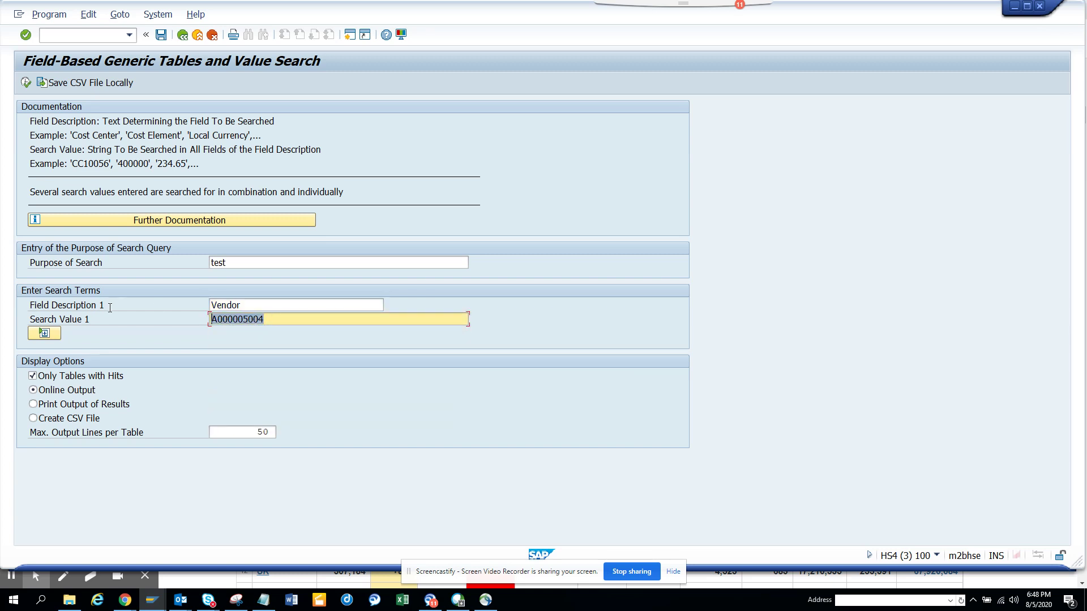
left_click(134, 320)
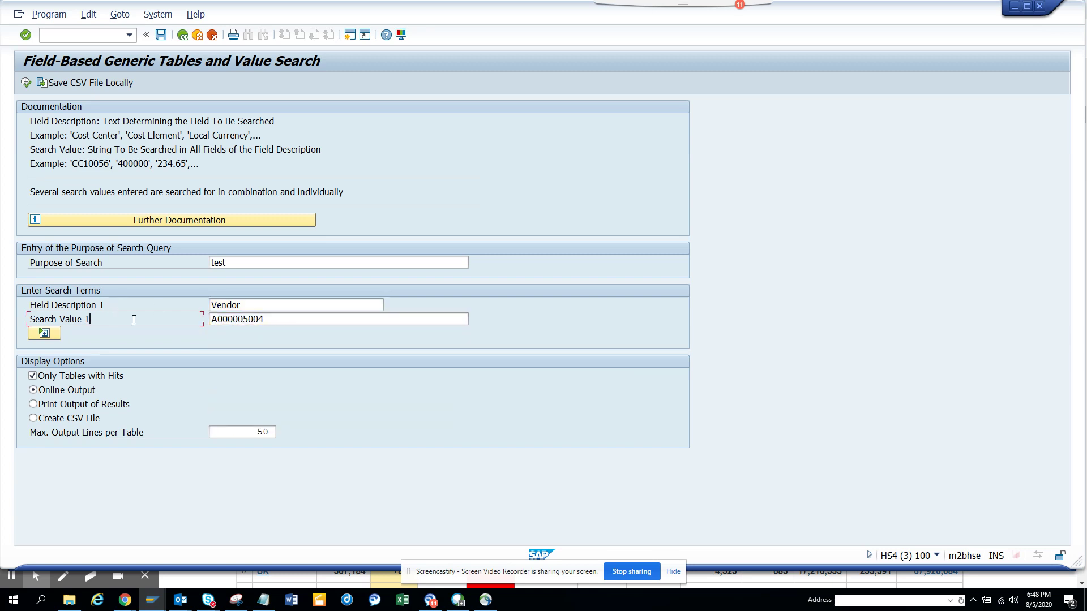
left_click(26, 84)
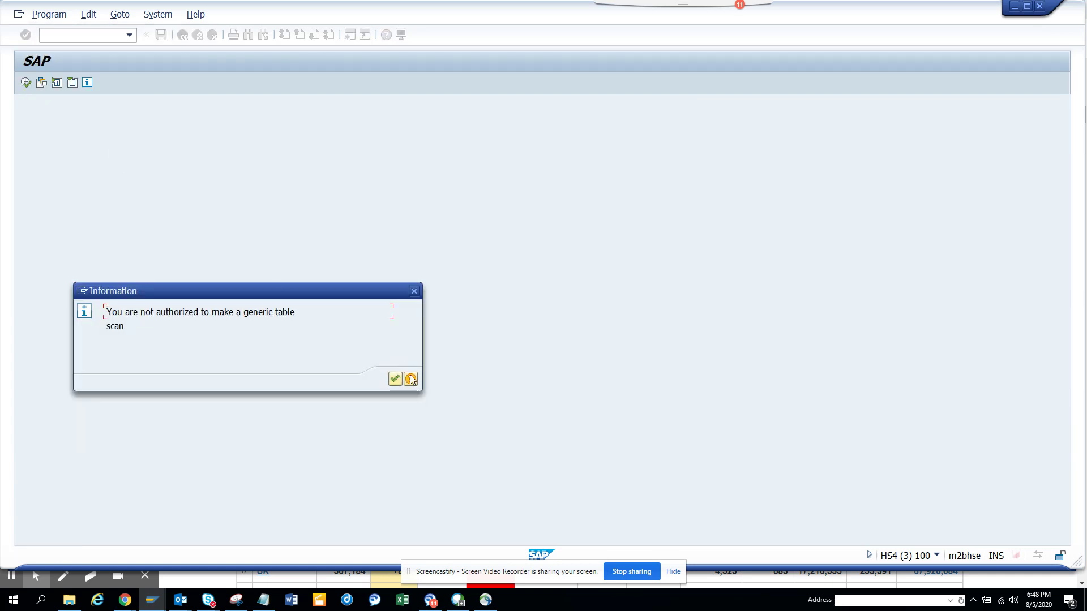
left_click(411, 379)
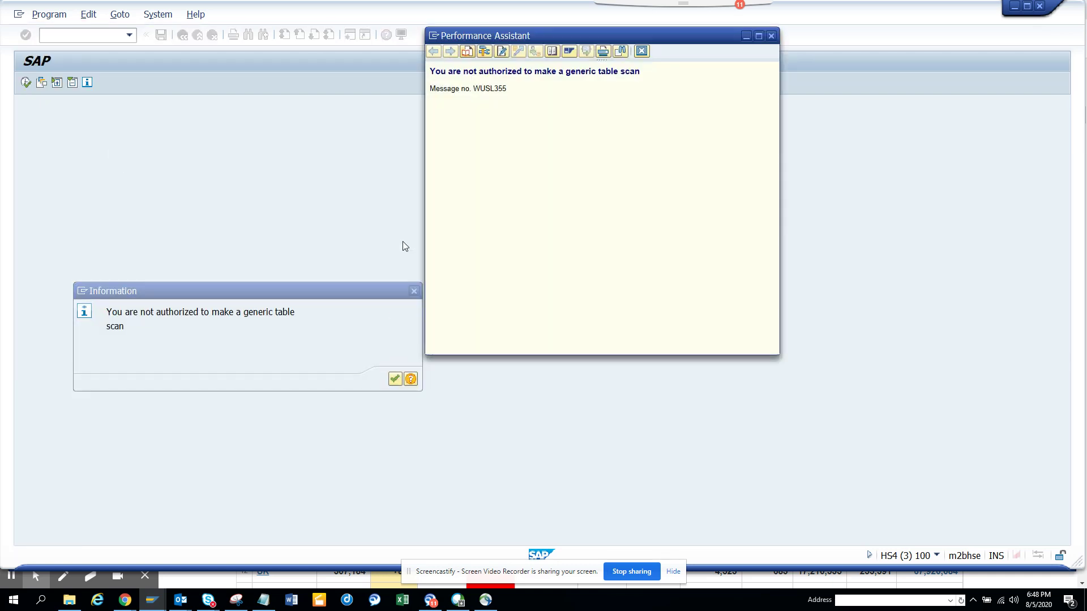
left_click(486, 54)
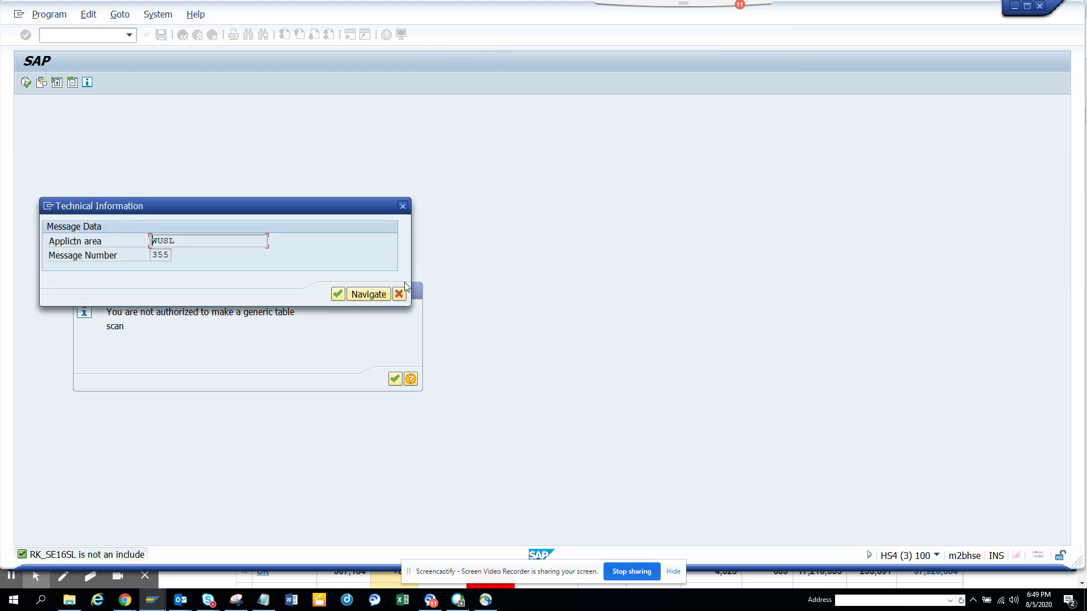
left_click(399, 294)
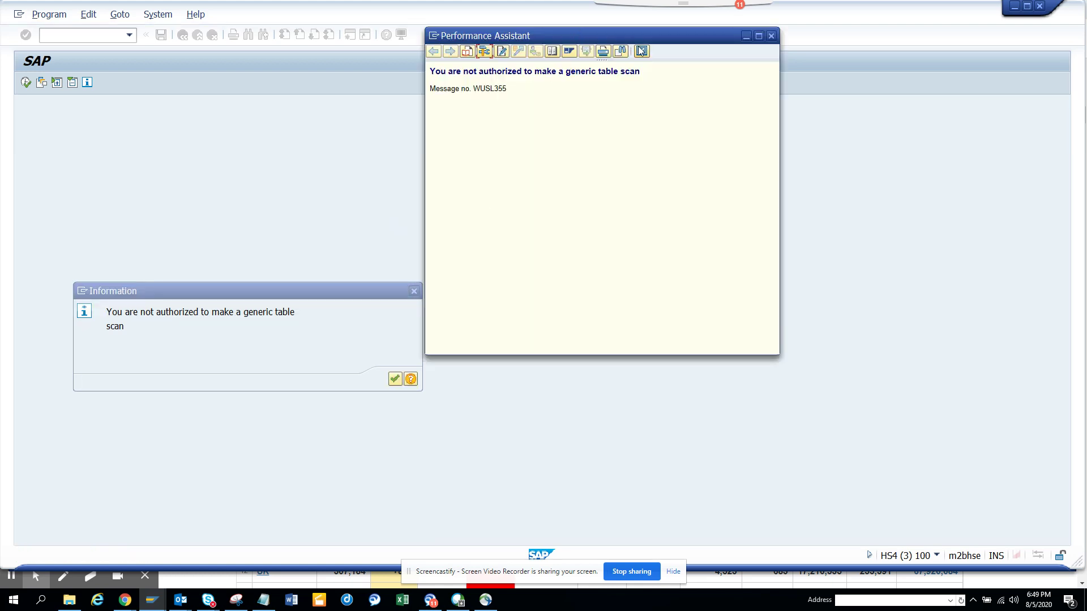
left_click(641, 51)
Dismiss the not-authorized message and switch on debugging with /h in the command field
left_click(415, 291)
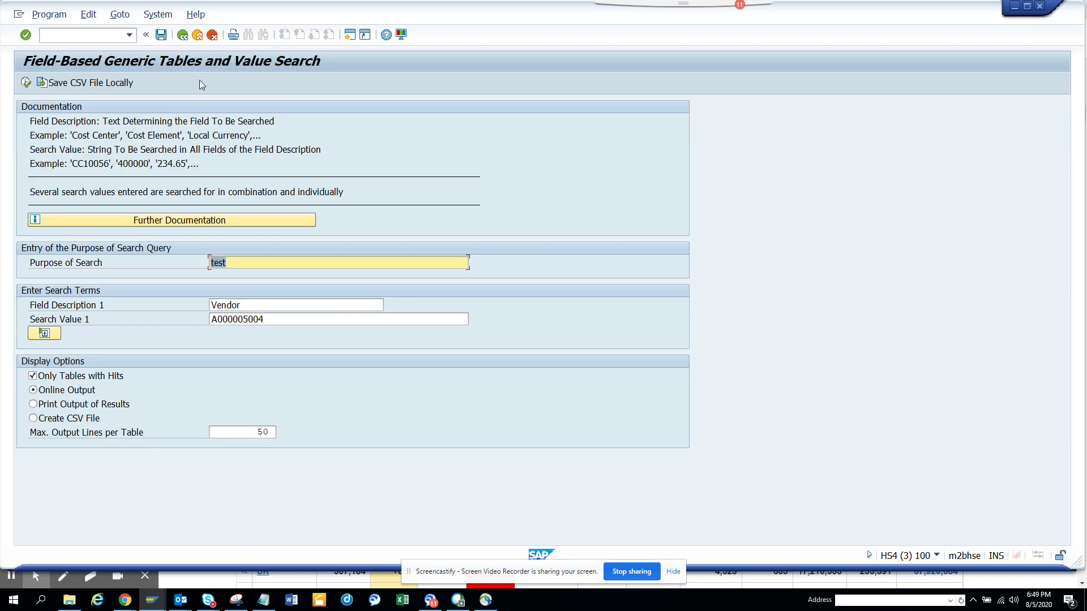
left_click(92, 34)
type("/h")
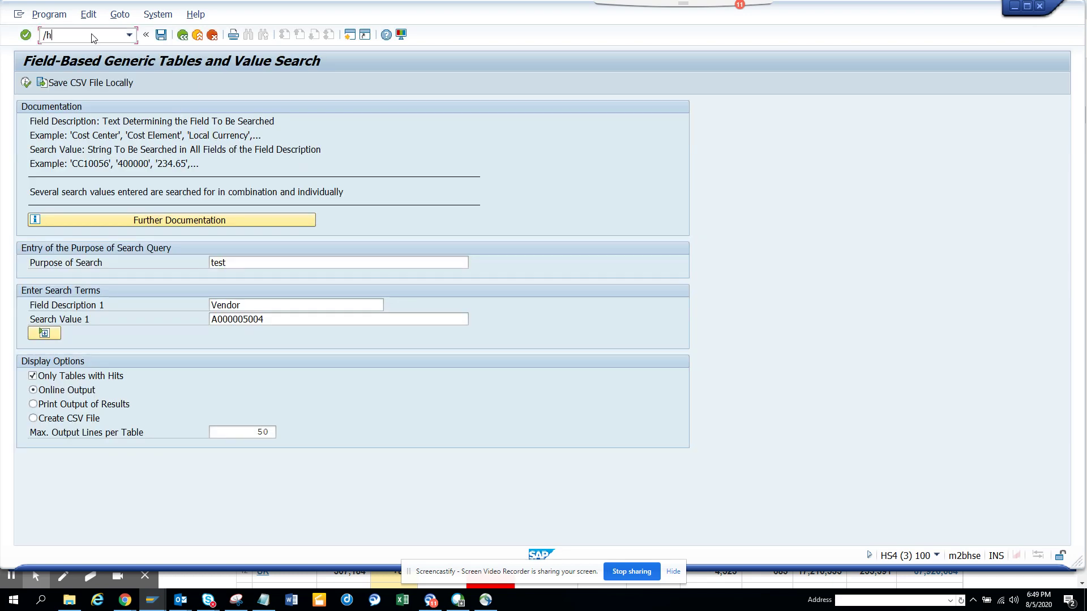
key("Return")
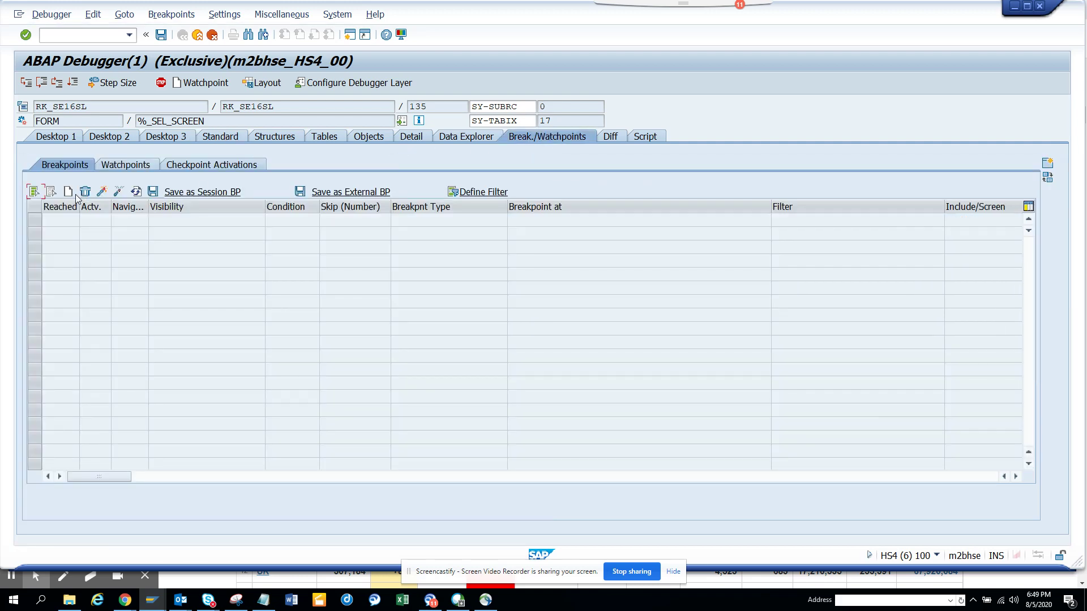
Create a message breakpoint for WUSL 355 and continue execution until it halts
left_click(68, 192)
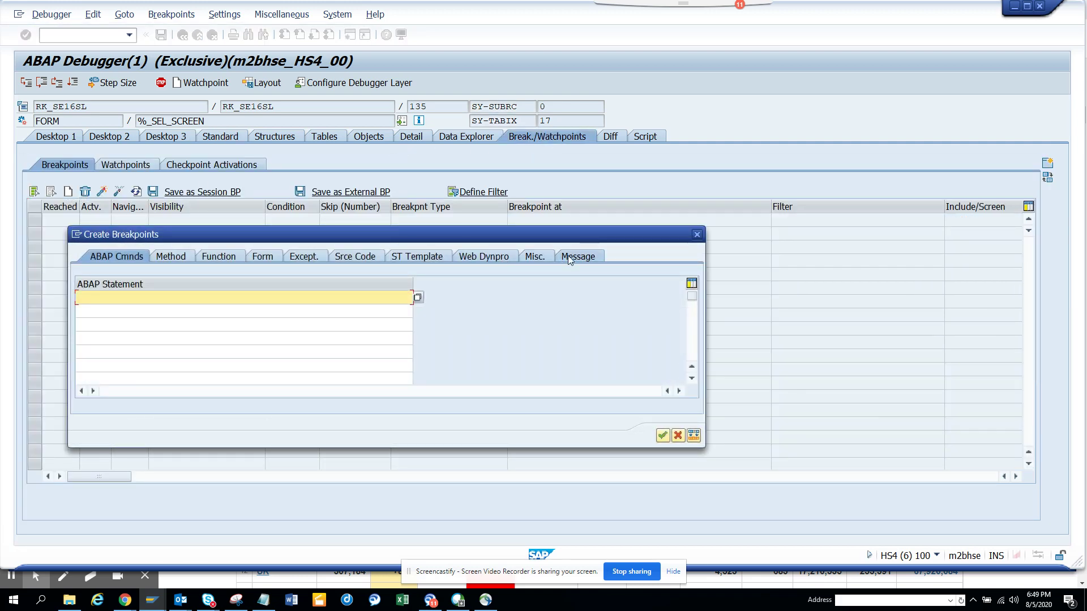
left_click(577, 256)
left_click(217, 281)
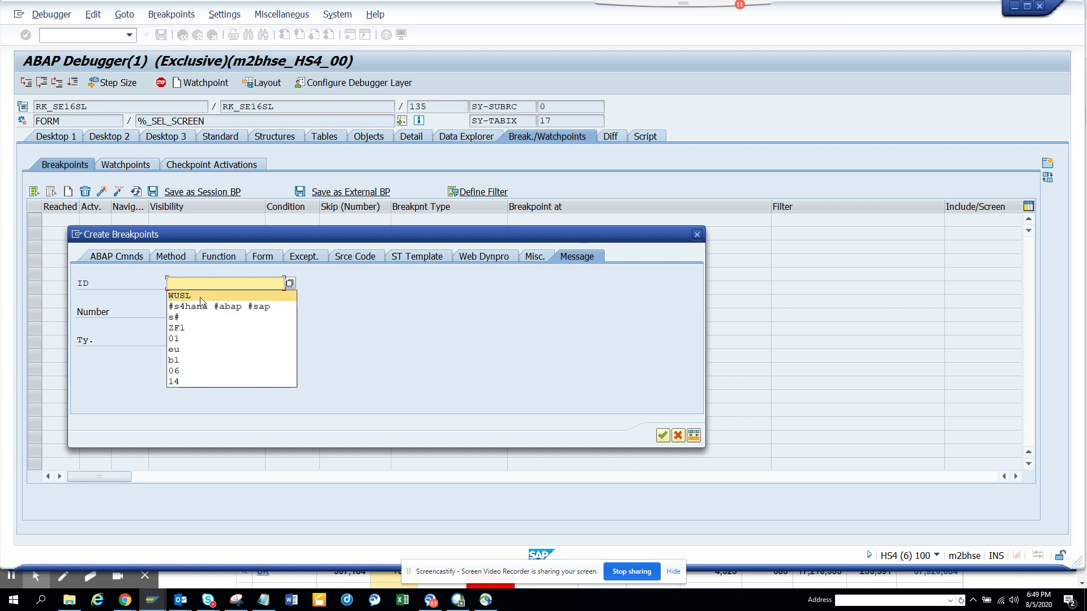
left_click(180, 296)
left_click(172, 311)
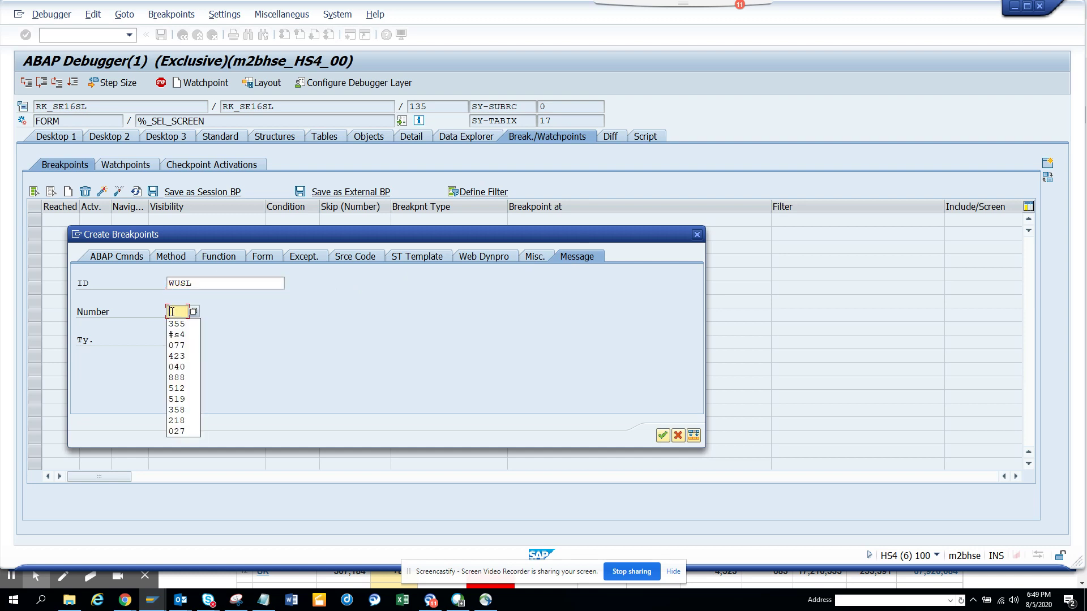
left_click(181, 324)
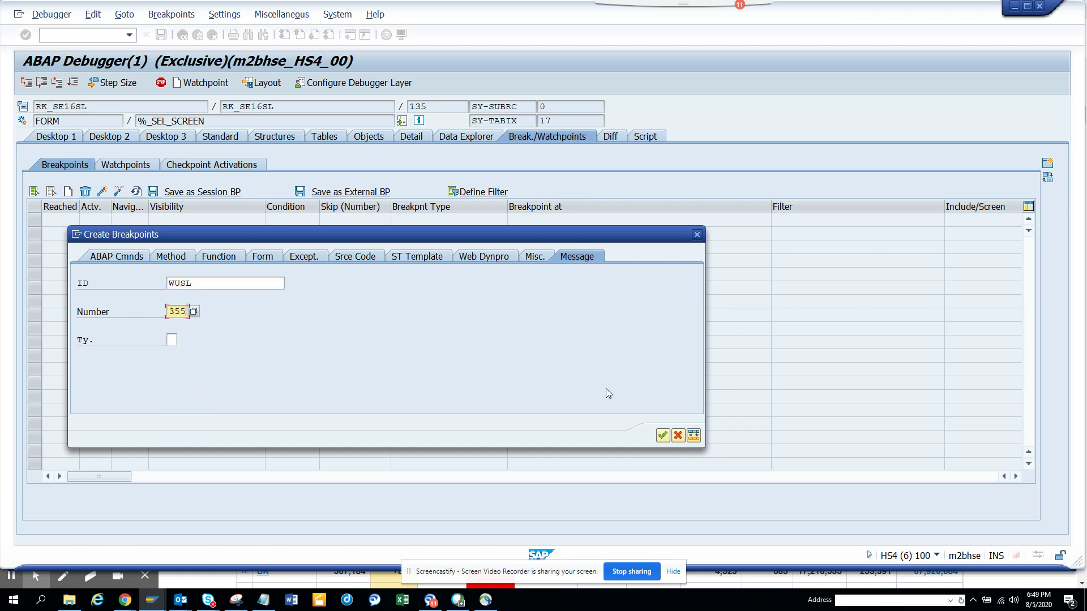
left_click(662, 435)
left_click(59, 138)
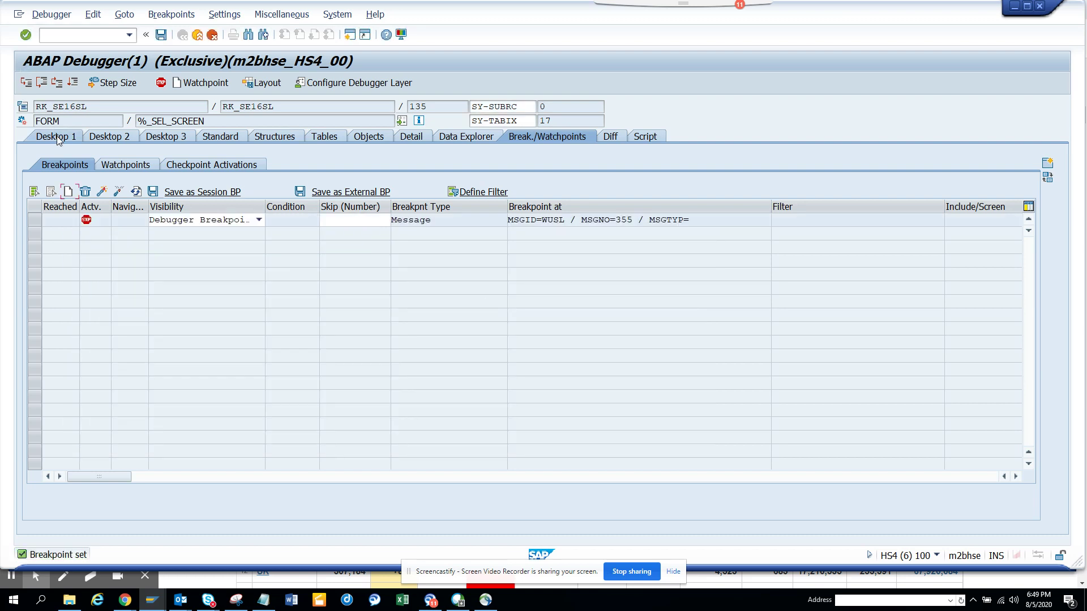
left_click(73, 83)
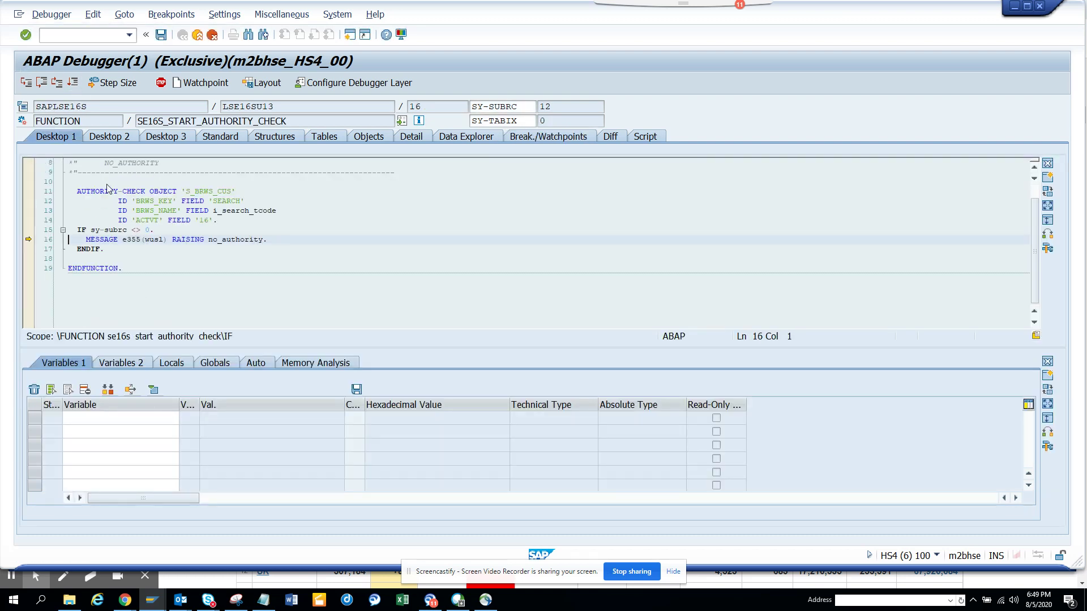
Save a session breakpoint on line 15's sy-subrc check, finish the run, and re-execute the search
left_click(31, 230)
left_click(160, 36)
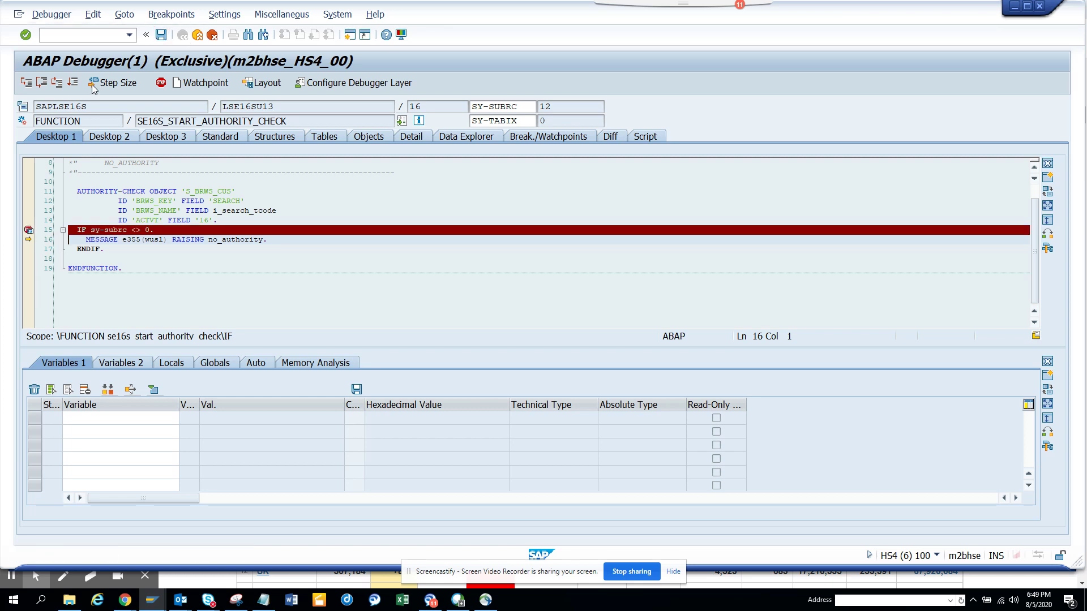
left_click(73, 83)
left_click(73, 84)
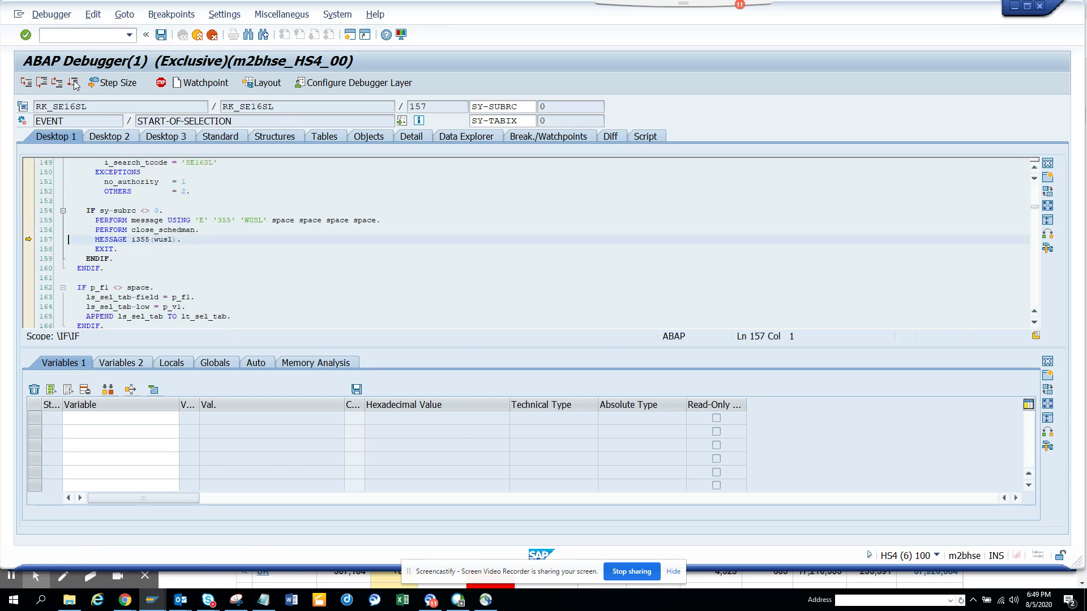
left_click(73, 83)
left_click(394, 379)
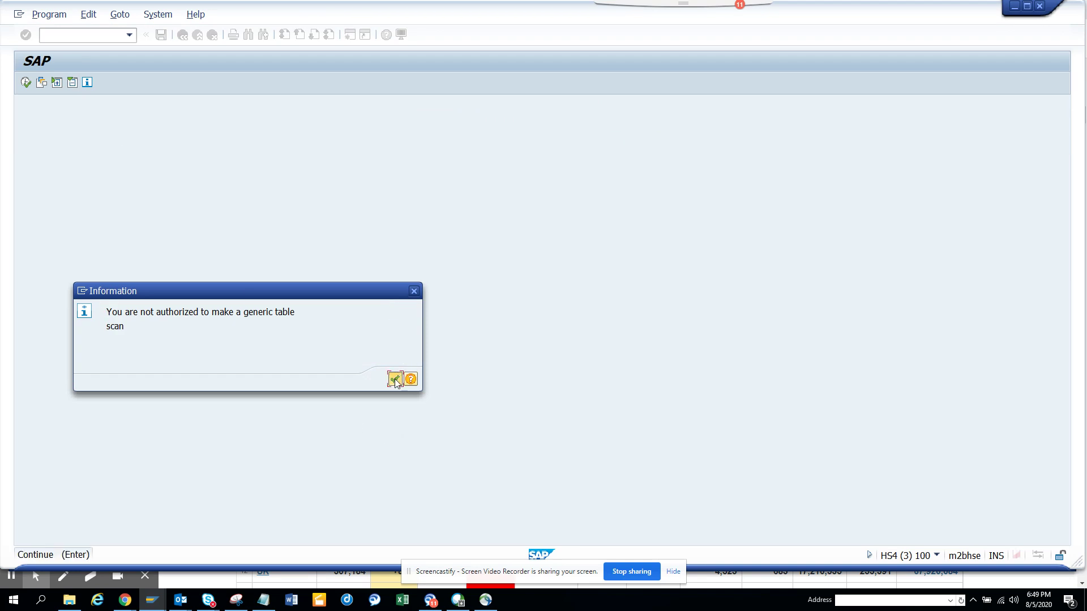
left_click(27, 83)
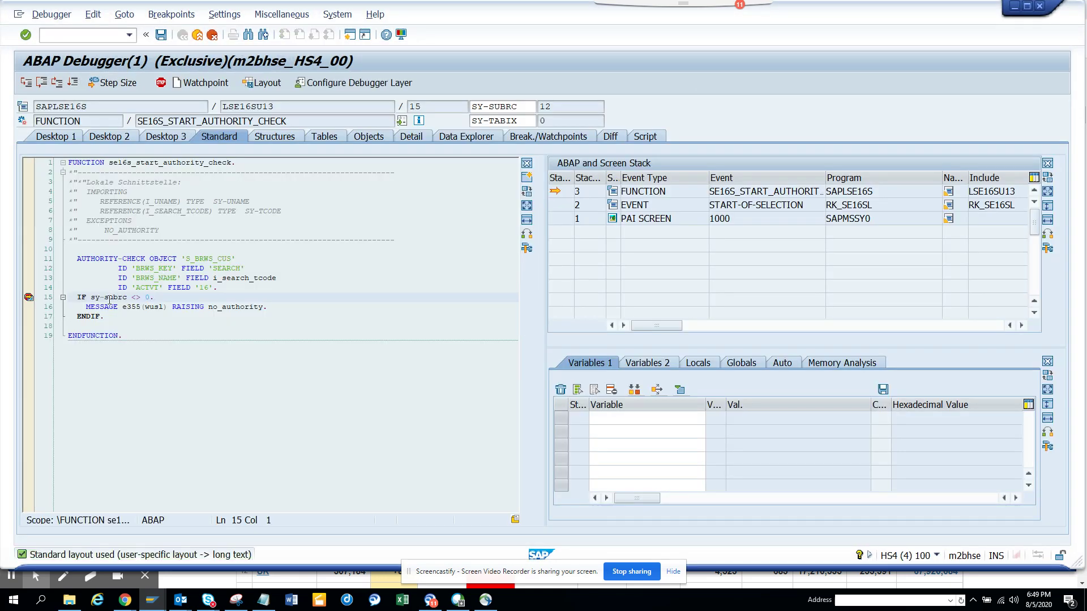
Add SY-SUBRC from line 15 to the Variables 1 list, showing value 12
double_click(109, 298)
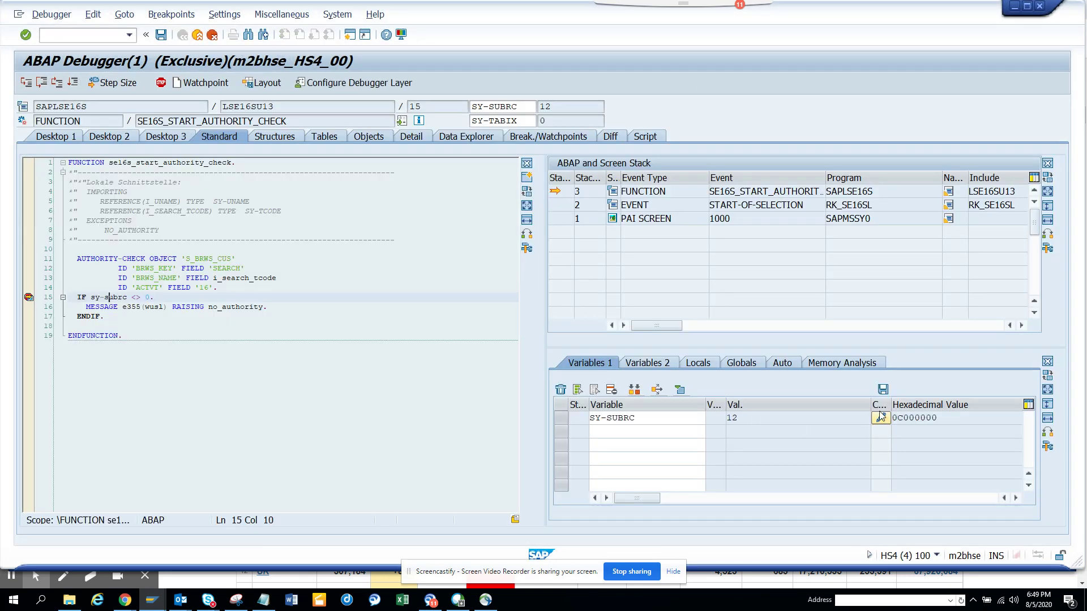
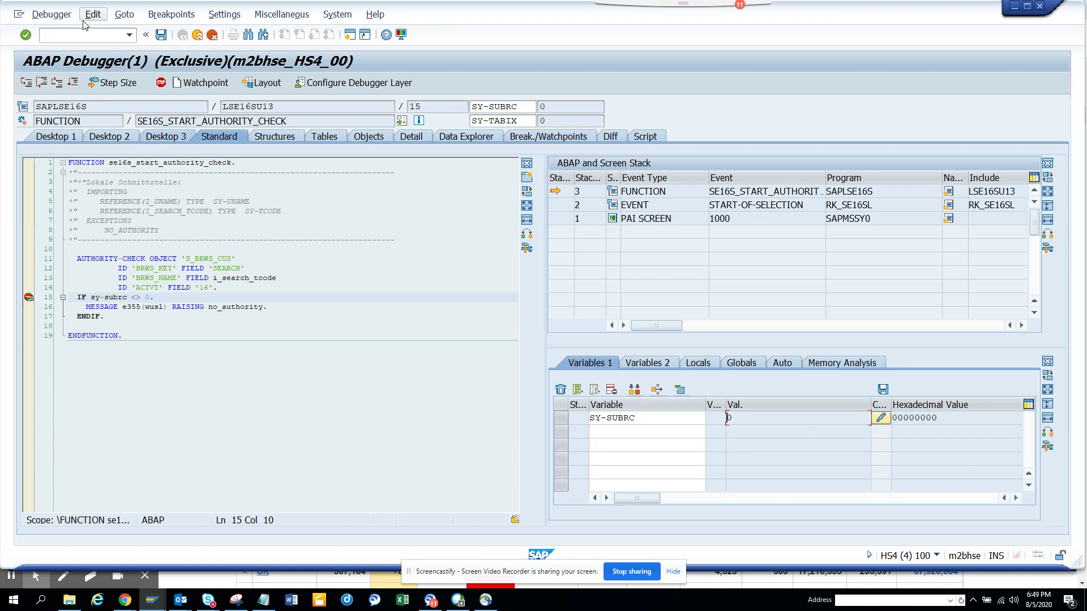
Resume the paused search from the debugger and switch to the value search results window
left_click(73, 82)
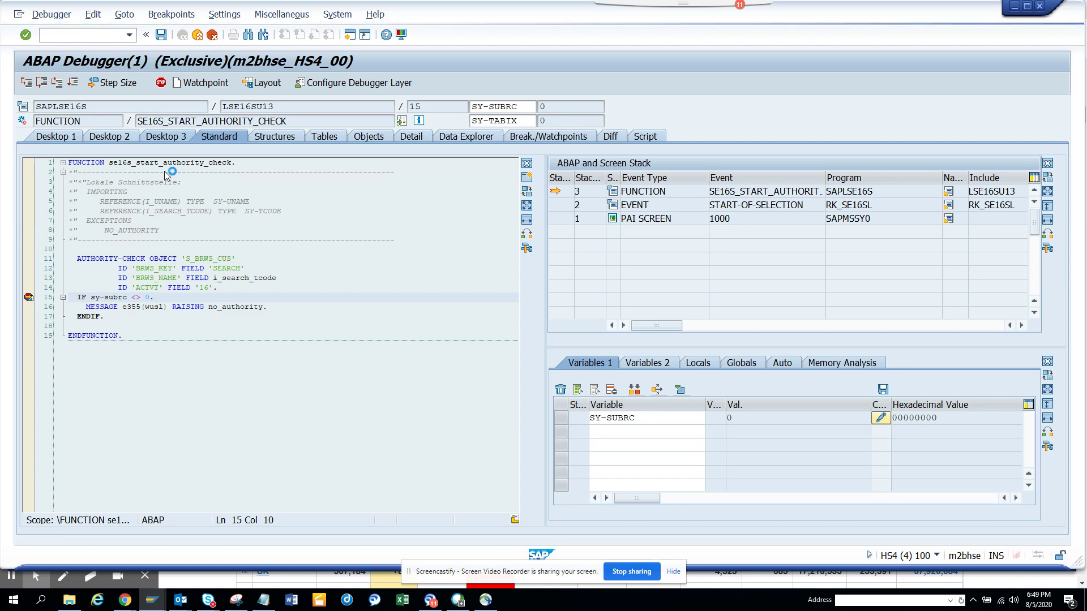
key("alt+Tab")
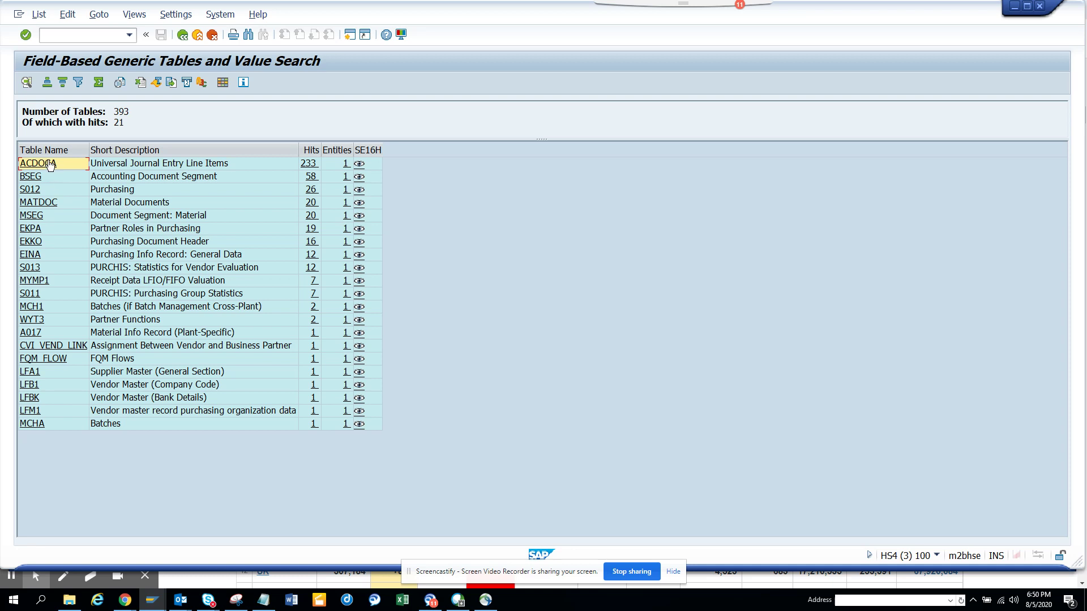
Open ACDOCA's 233 matching entries and bring up the layout options for the list
left_click(305, 166)
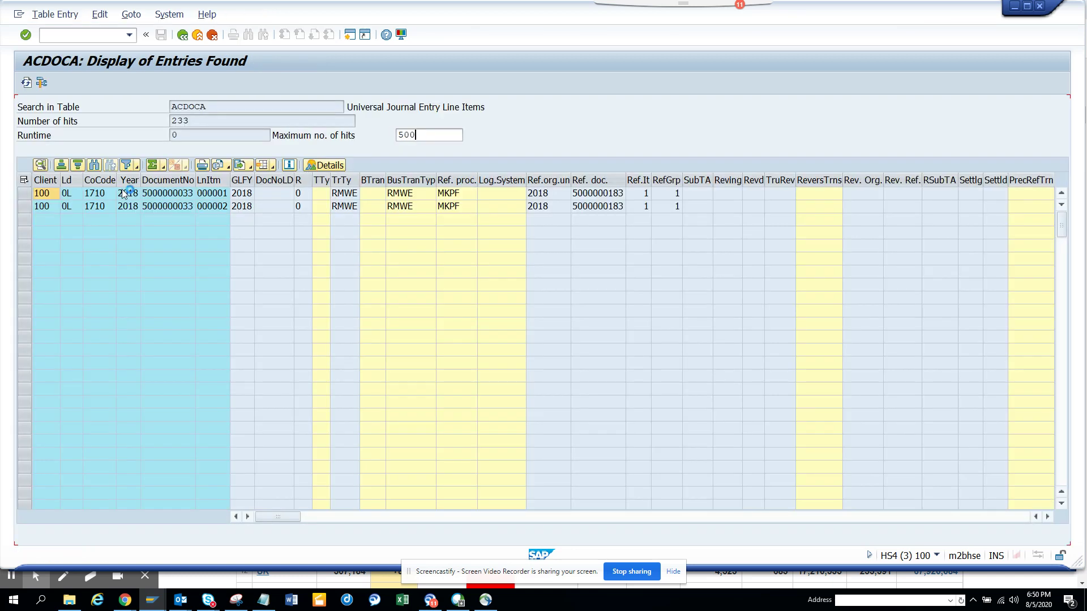
left_click(271, 169)
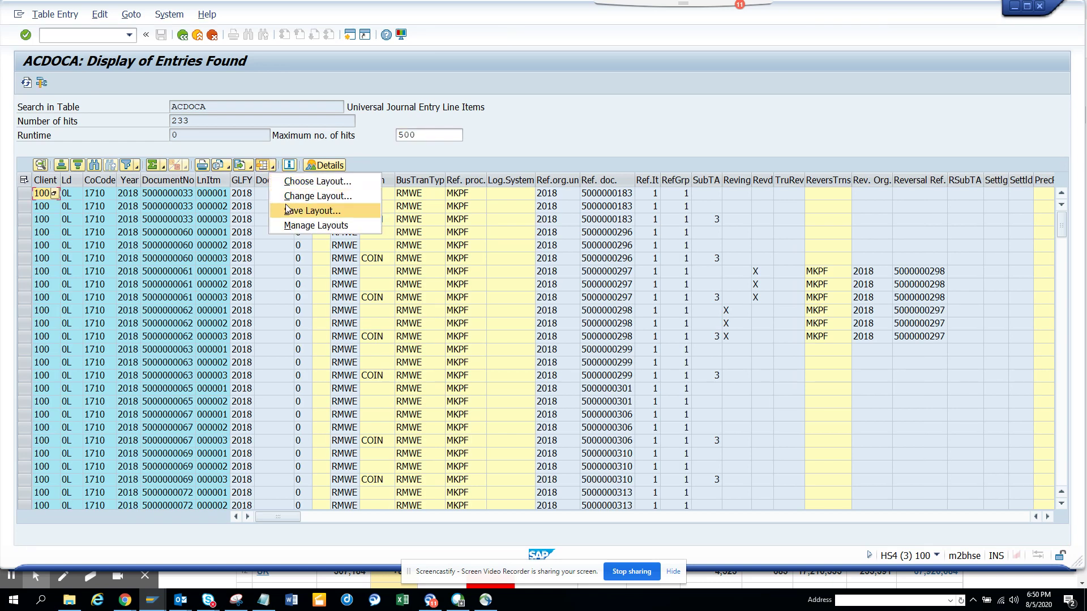
Change the layout by finding 'vend' and moving the Vendor column to the top of the displayed columns
left_click(314, 198)
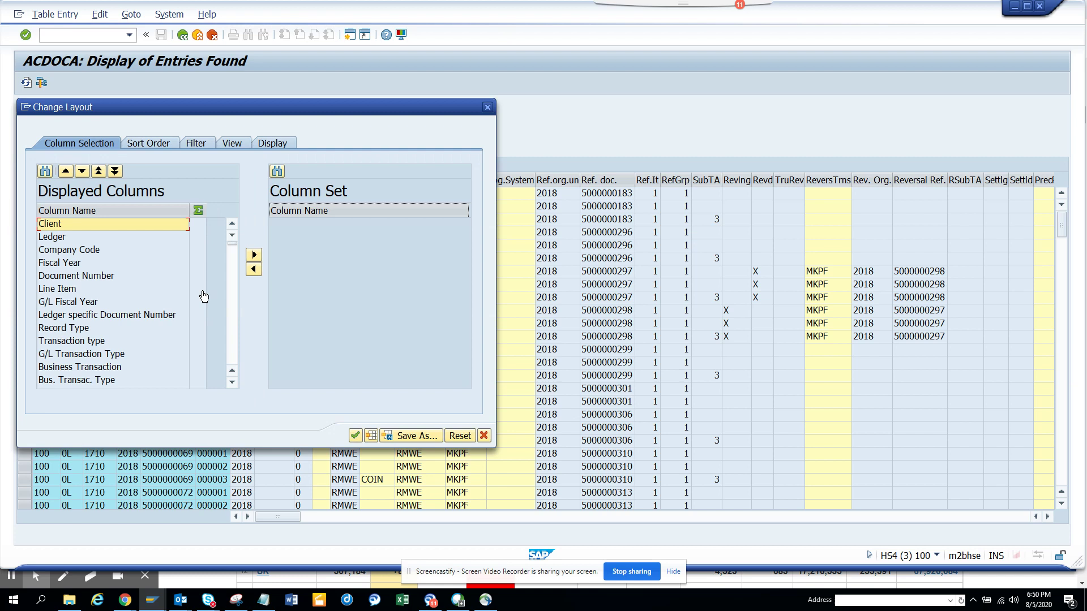
left_click(44, 171)
type("vend")
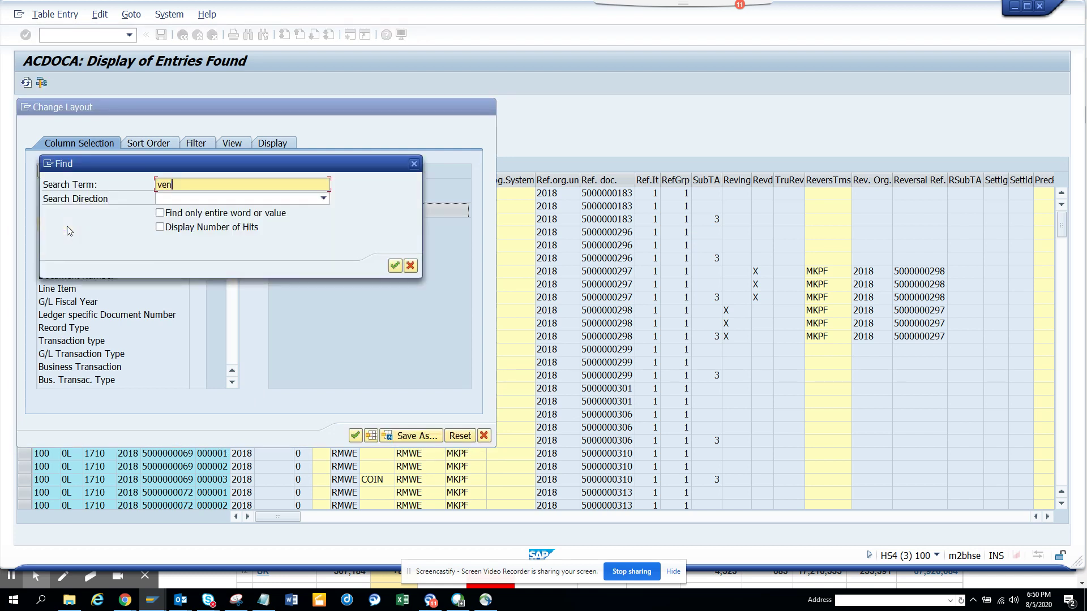
key("Return")
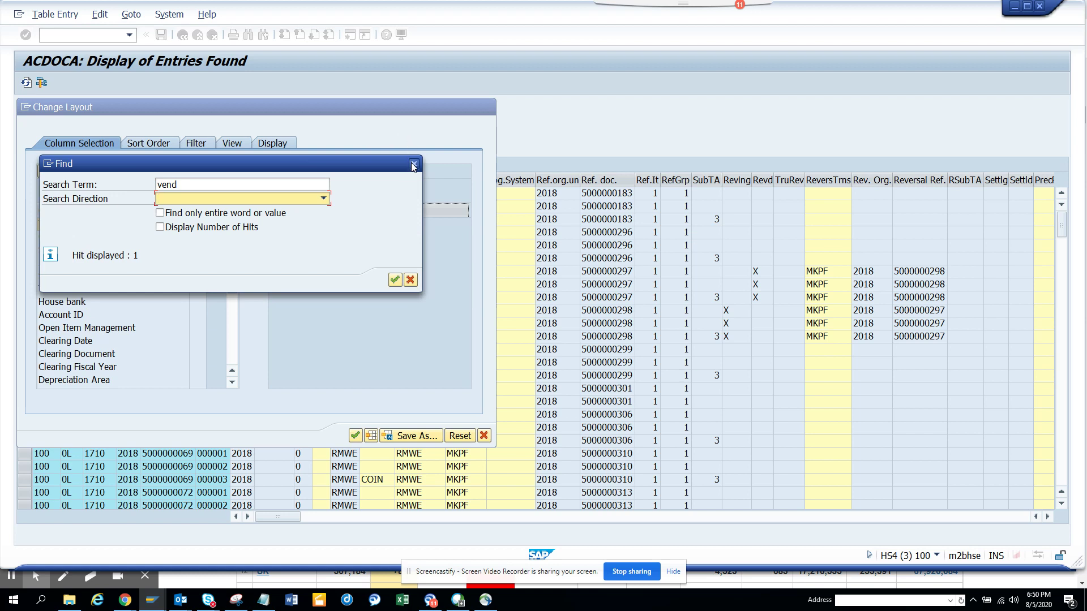
left_click(414, 165)
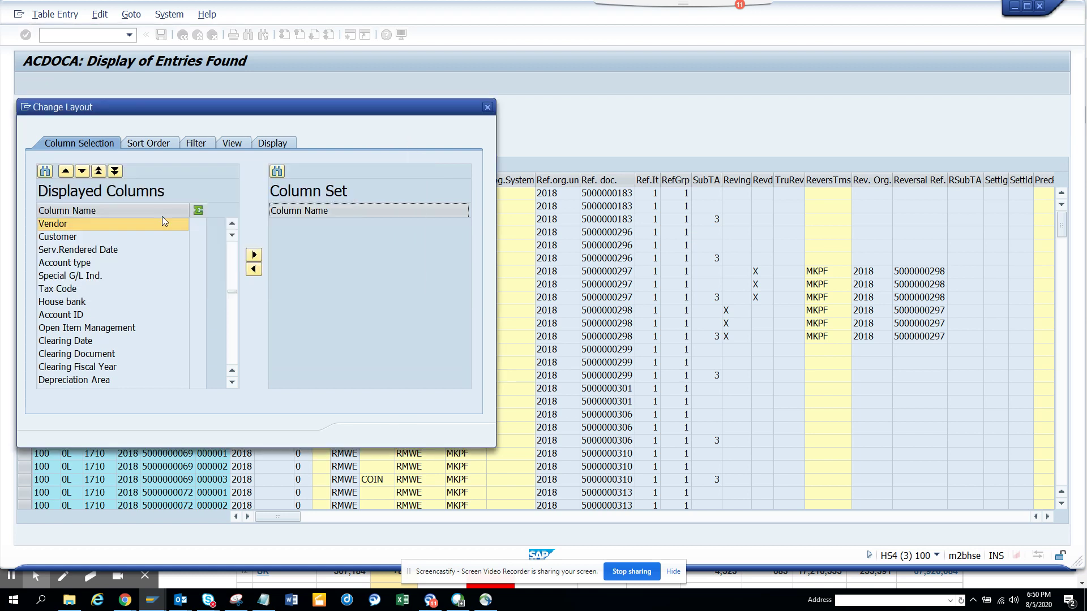
left_click(98, 171)
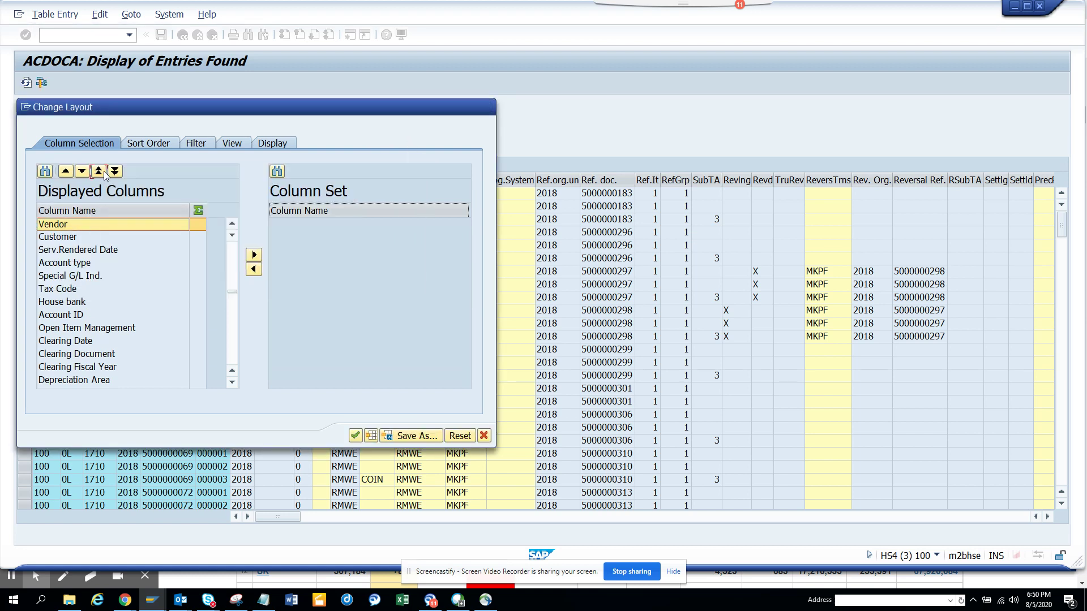
left_click(355, 436)
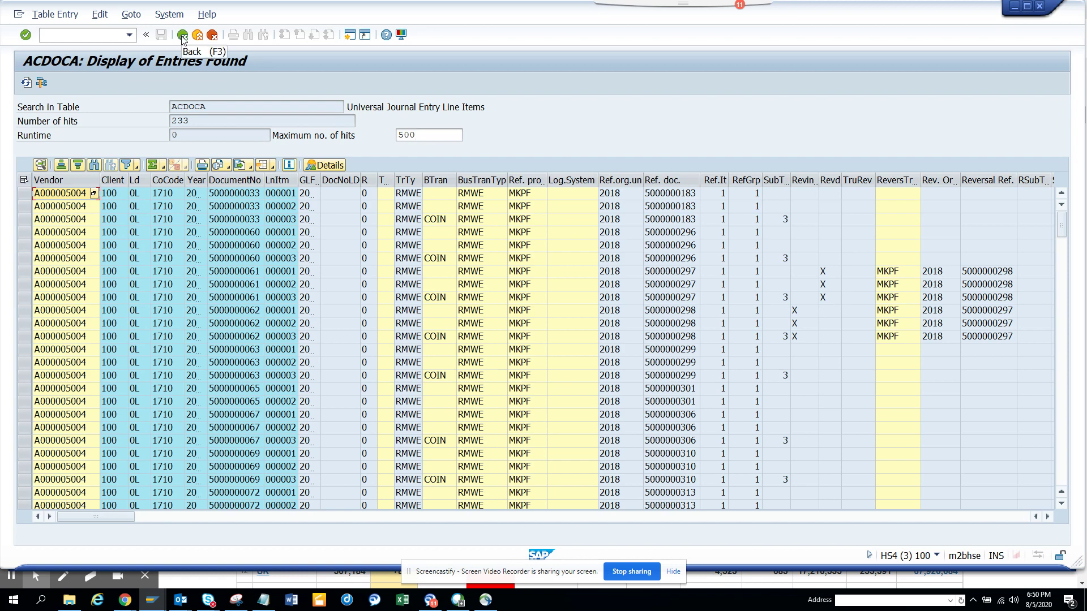
Go back from the ACDOCA entries to the results list of 21 tables with hits
left_click(182, 35)
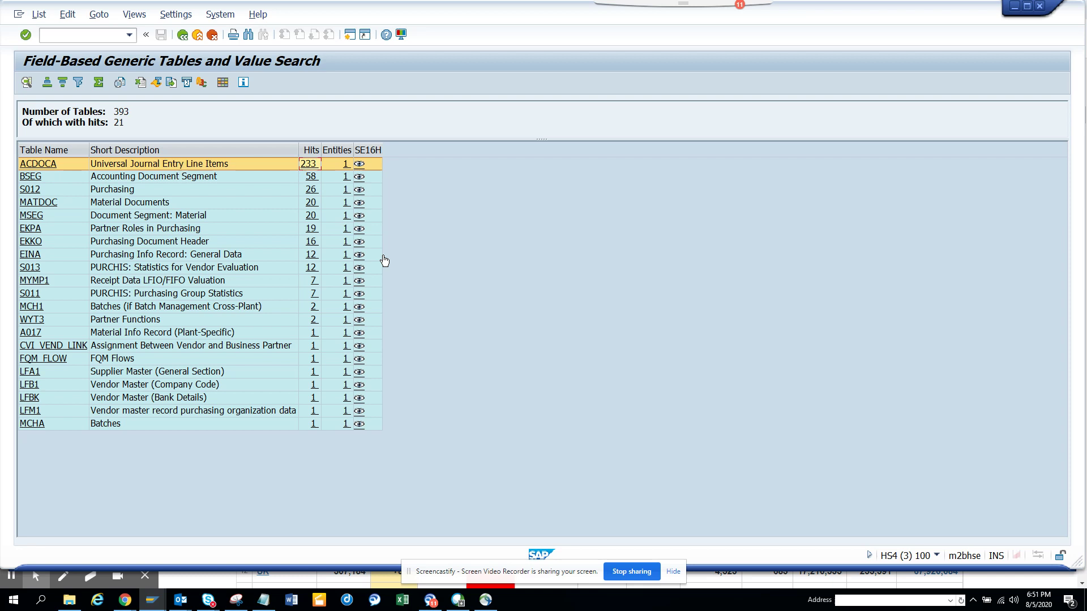
Go back through the SE16SL selection screen to the Central Access for Search Functions overview
left_click(182, 34)
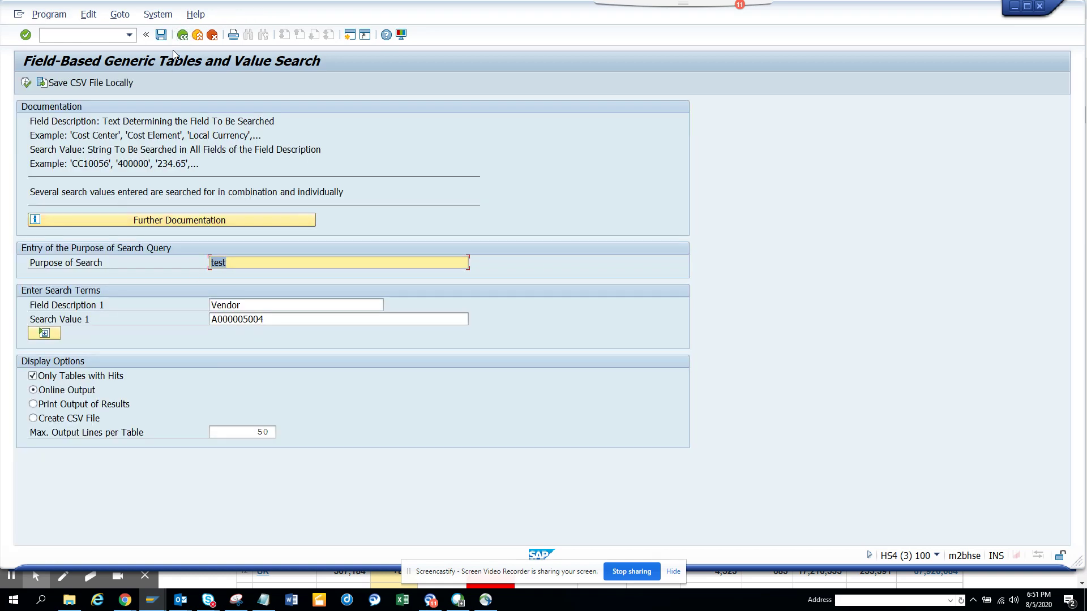
left_click(183, 35)
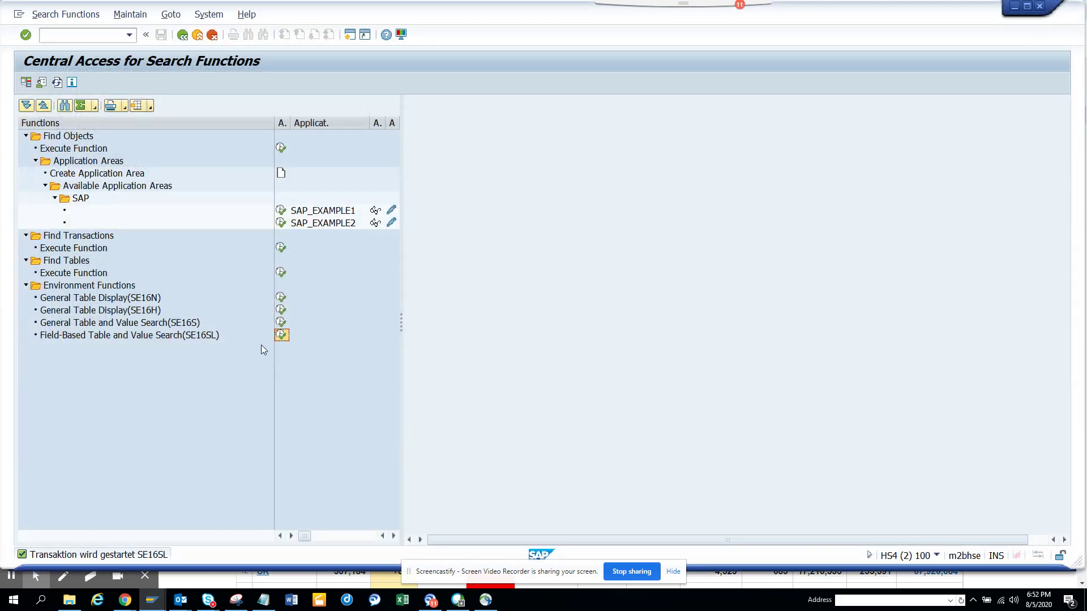